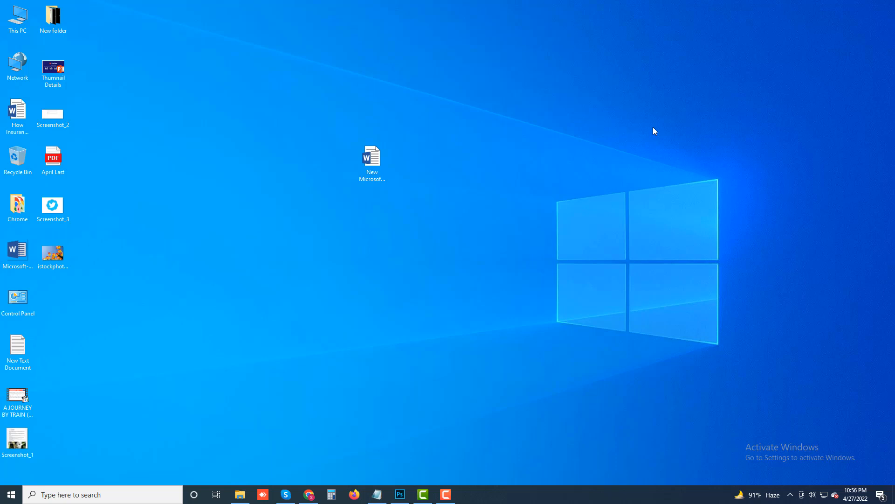
# Switch to Photoshop and open the image Screenshot_3 from the Desktop
pyautogui.click(400, 494)
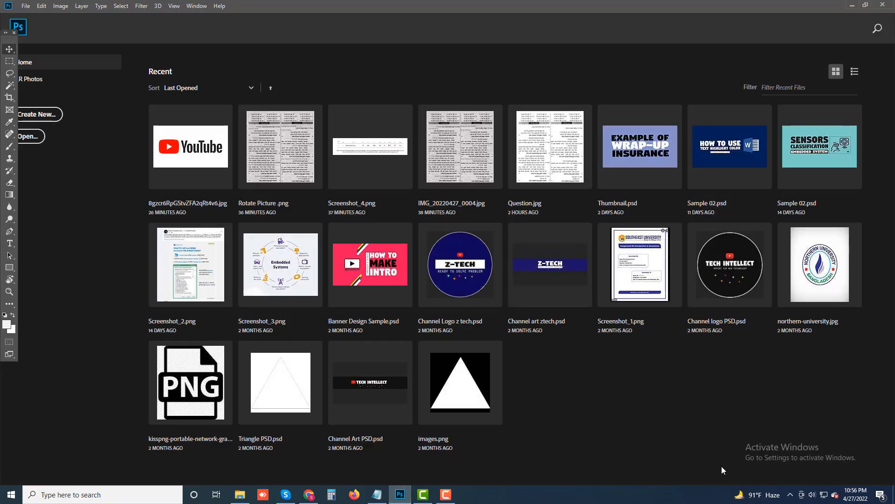
pyautogui.click(26, 6)
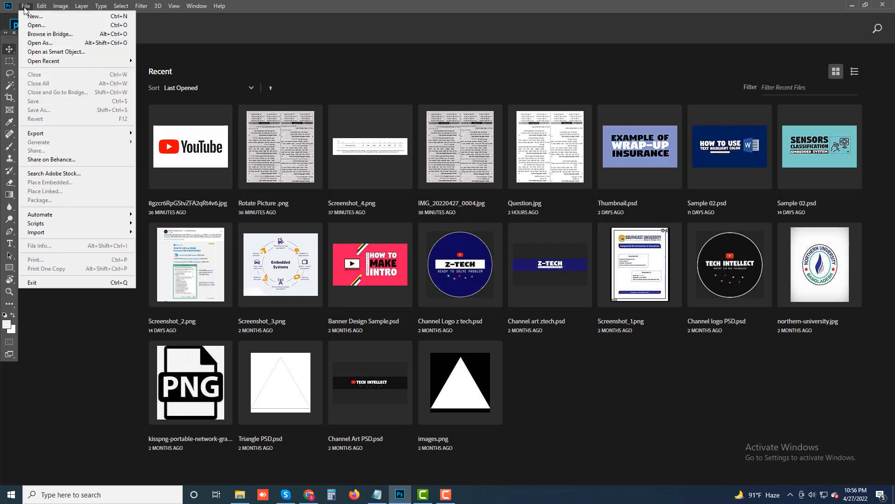
pyautogui.click(45, 28)
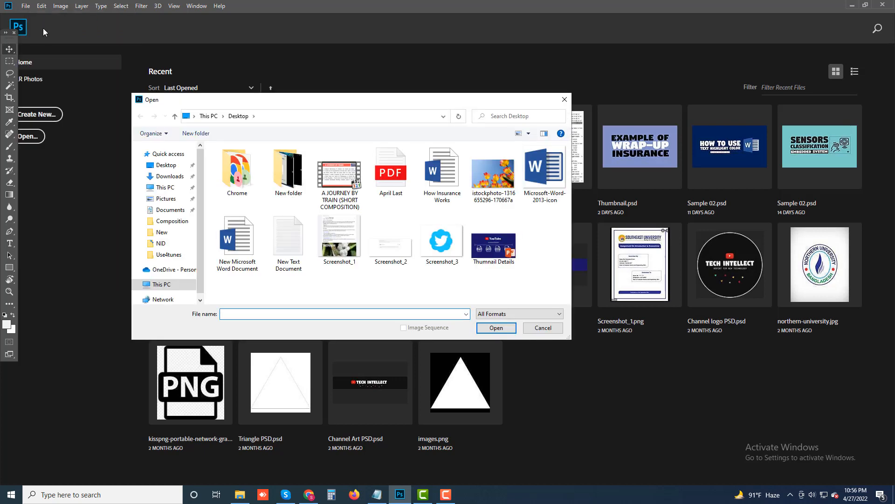
pyautogui.click(443, 255)
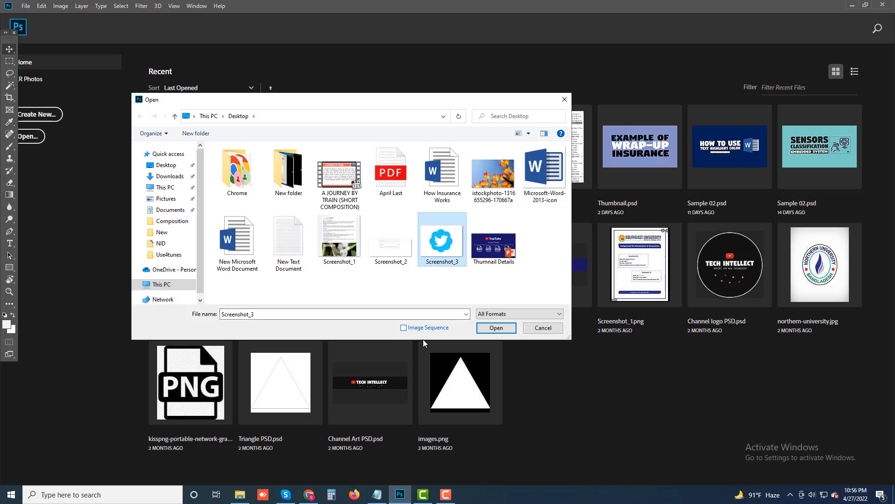
pyautogui.click(493, 329)
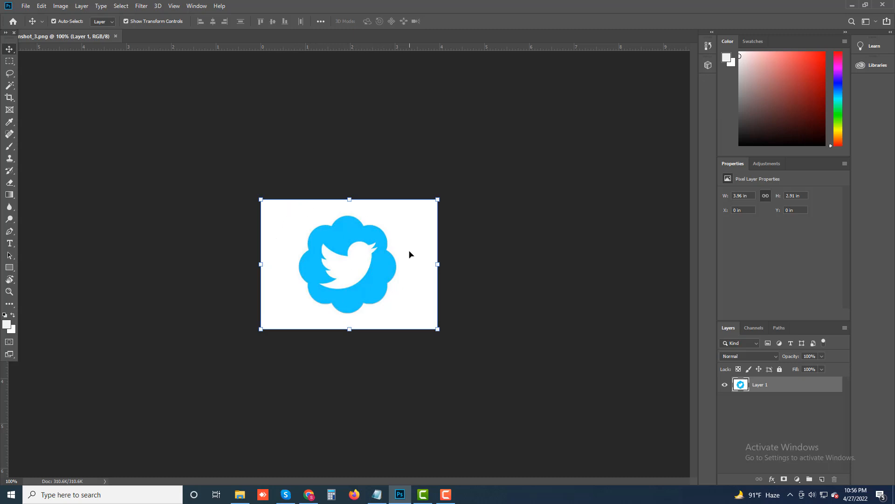
# Select the white background around the blue Twitter badge with the Magic Wand and delete it
pyautogui.click(10, 87)
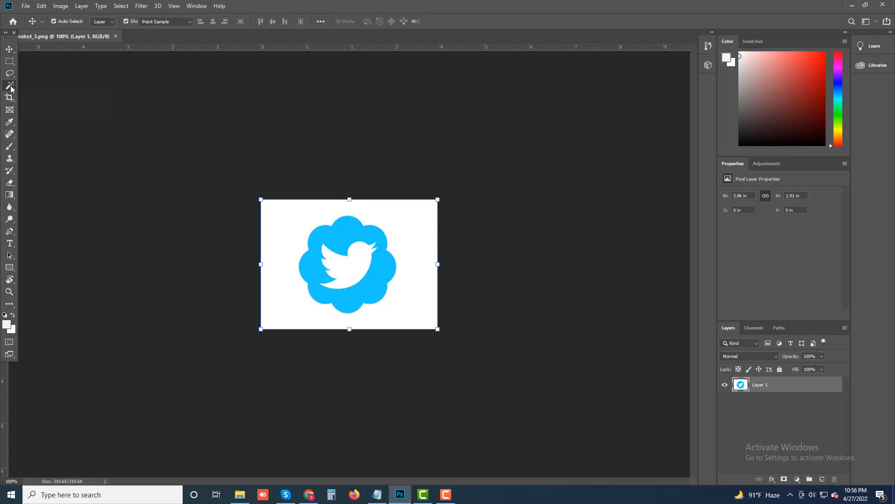
pyautogui.click(278, 238)
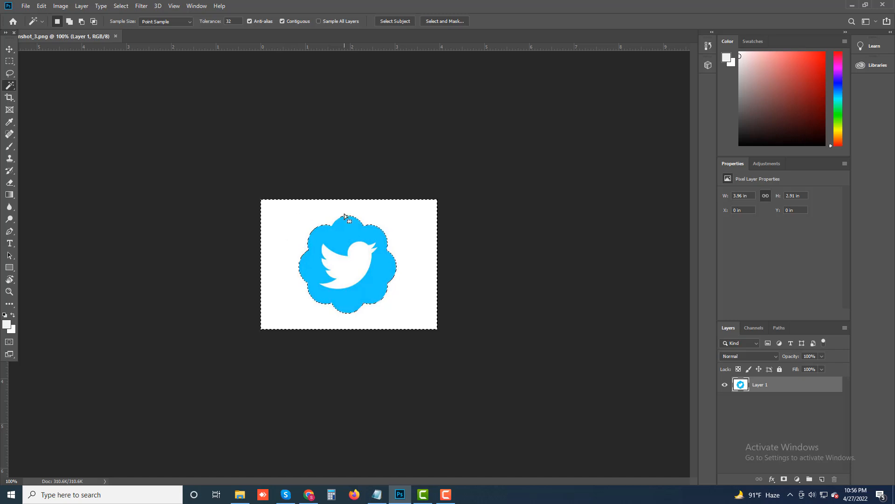
pyautogui.press('Delete')
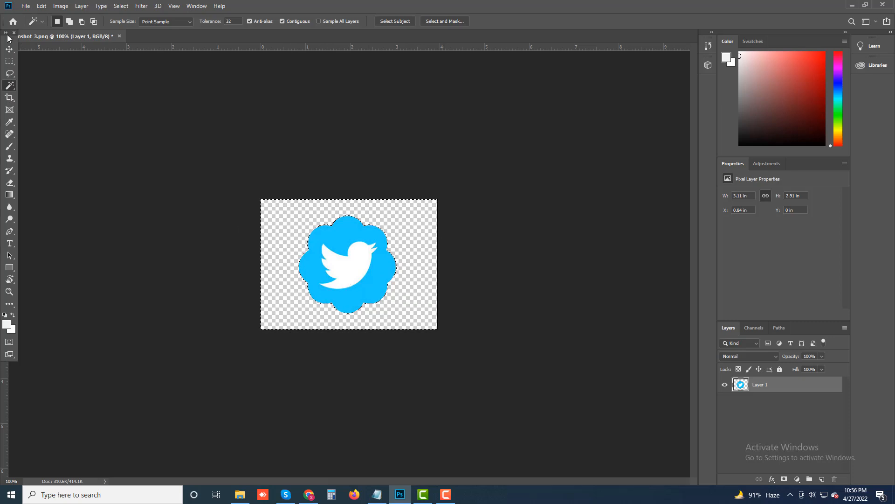
pyautogui.click(349, 284)
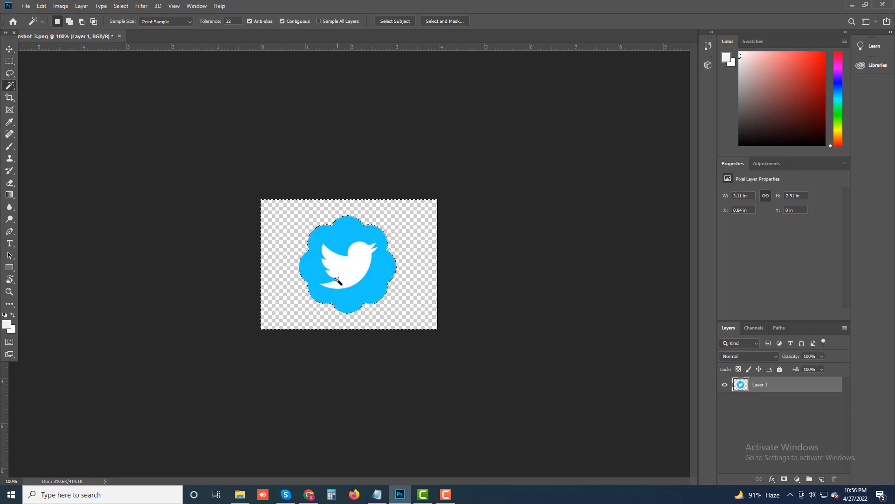
pyautogui.click(10, 49)
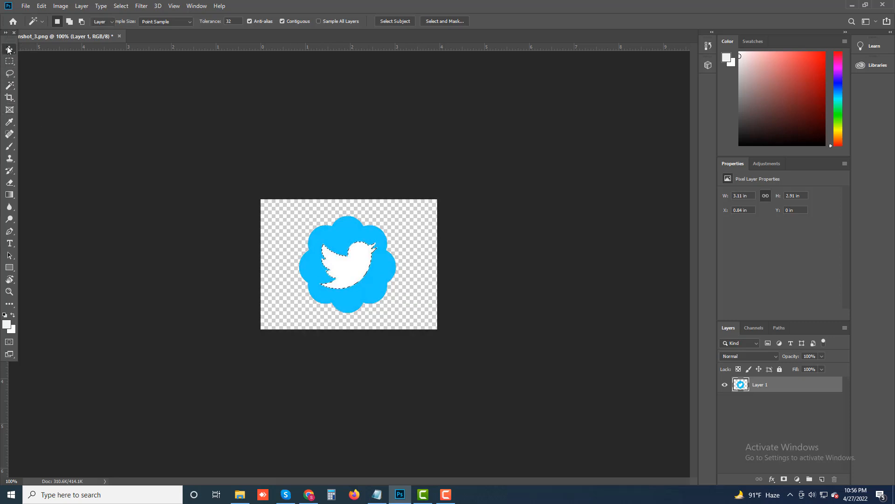
pyautogui.click(267, 237)
pyautogui.moveTo(303, 236); pyautogui.dragTo(269, 231)
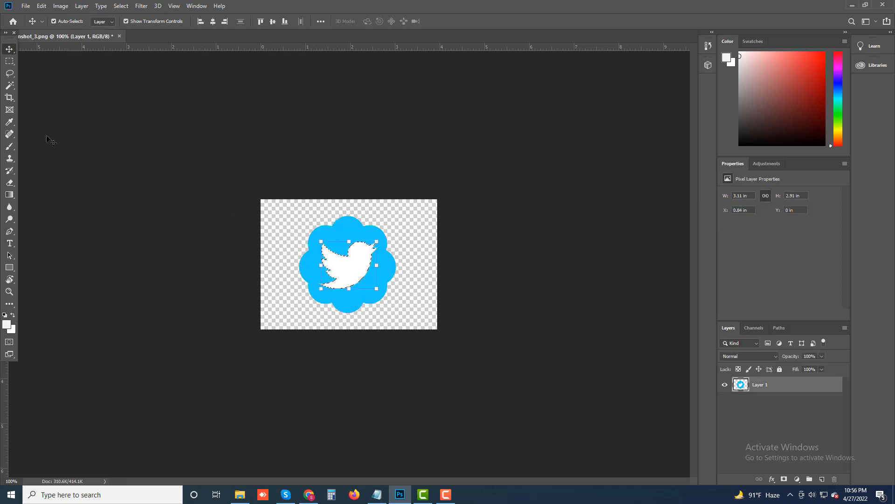
# Clear the selection and move the Twitter badge layer slightly left, to an X position of about 0.74 in
pyautogui.click(9, 85)
pyautogui.click(293, 212)
pyautogui.hotkey('ctrl', 'd')
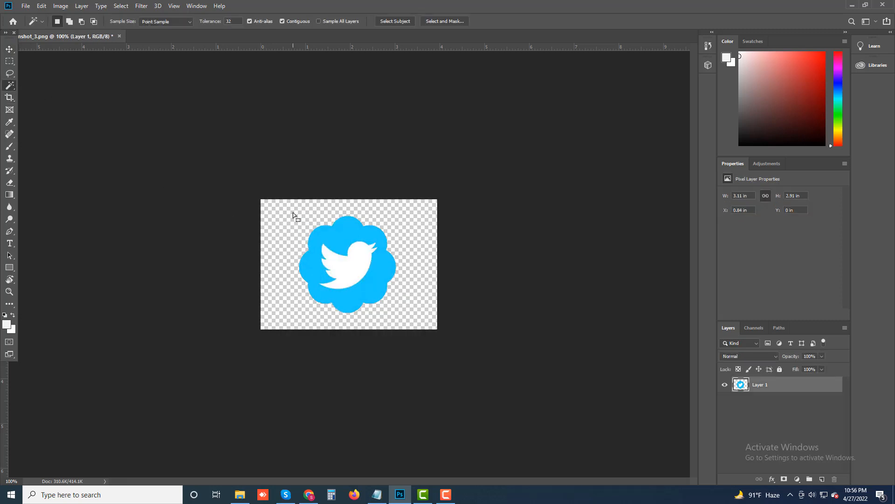
pyautogui.click(9, 49)
pyautogui.moveTo(347, 267)
pyautogui.mouseDown()
pyautogui.moveTo(301, 264)
pyautogui.moveTo(369, 265)
pyautogui.moveTo(305, 242)
pyautogui.moveTo(315, 224)
pyautogui.moveTo(332, 276)
pyautogui.moveTo(342, 267)
pyautogui.mouseUp()
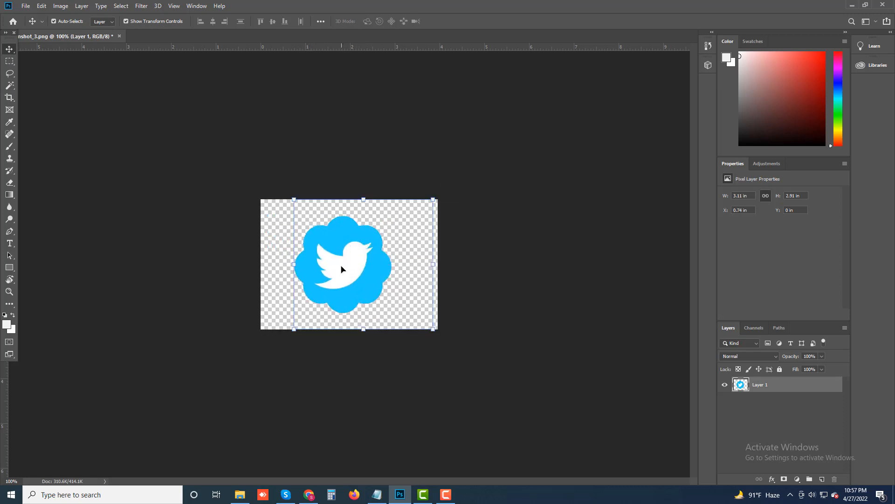
pyautogui.click(852, 6)
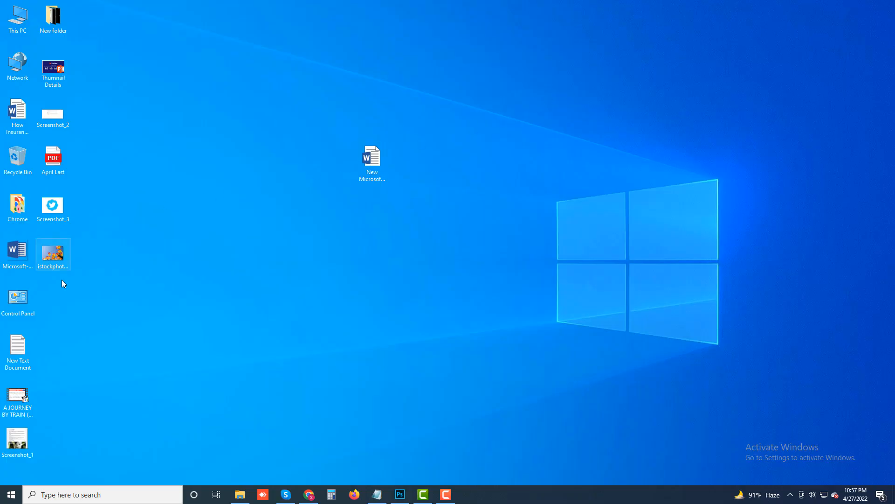
pyautogui.moveTo(55, 262); pyautogui.dragTo(220, 105)
pyautogui.moveTo(225, 49); pyautogui.dragTo(231, 35)
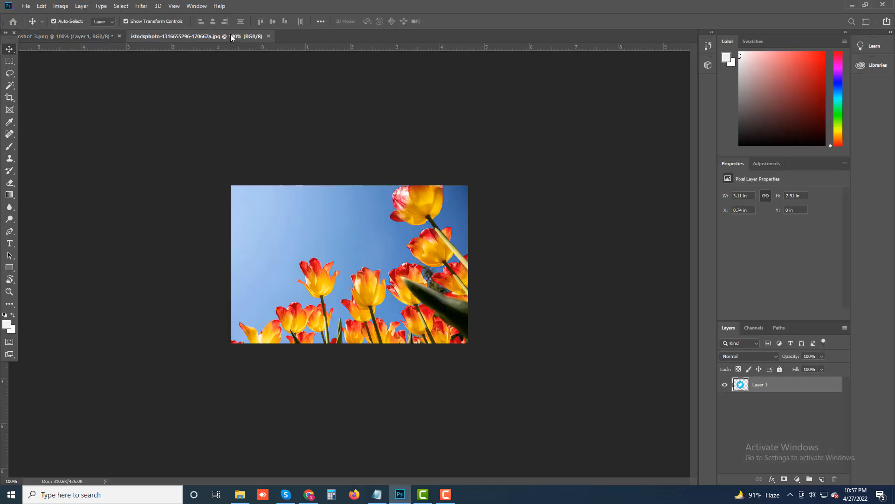
# Select the entire blue sky around the tulips with the Magic Wand, adding the missing areas to the selection
pyautogui.click(10, 86)
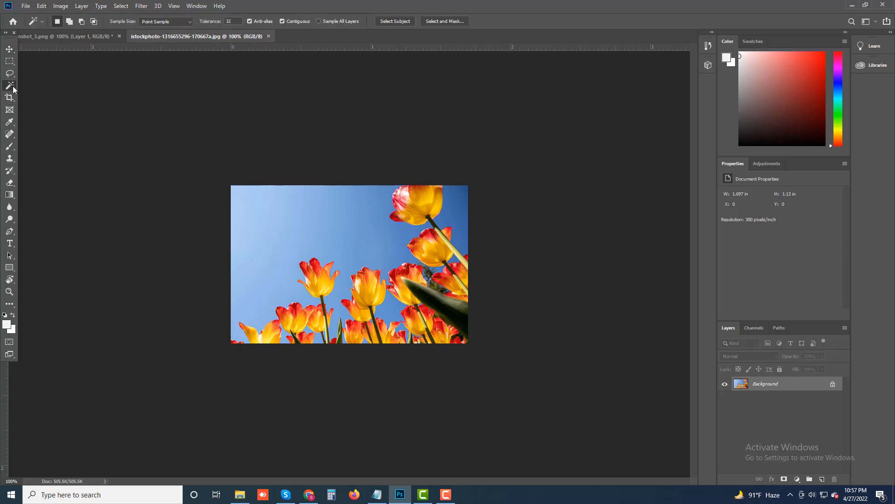
pyautogui.click(334, 233)
pyautogui.press('shift')
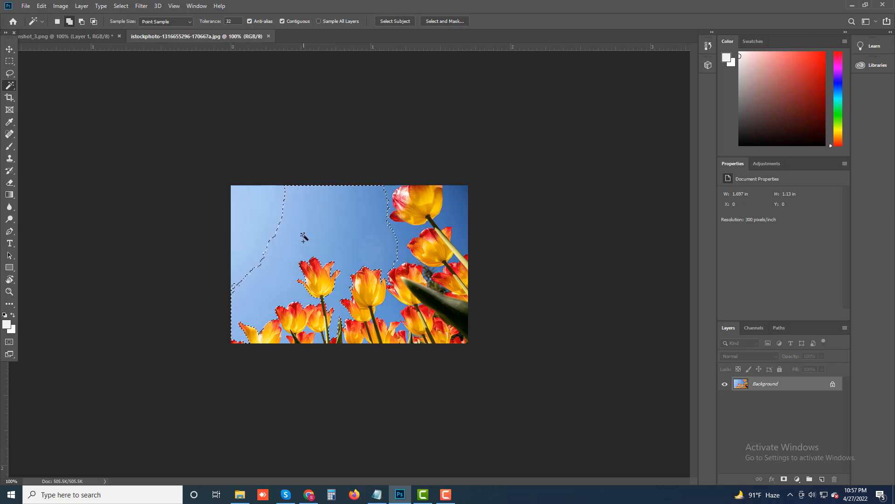
pyautogui.keyDown('shift'); pyautogui.click(255, 220); pyautogui.keyUp('shift')
pyautogui.keyDown('shift'); pyautogui.click(406, 235); pyautogui.keyUp('shift')
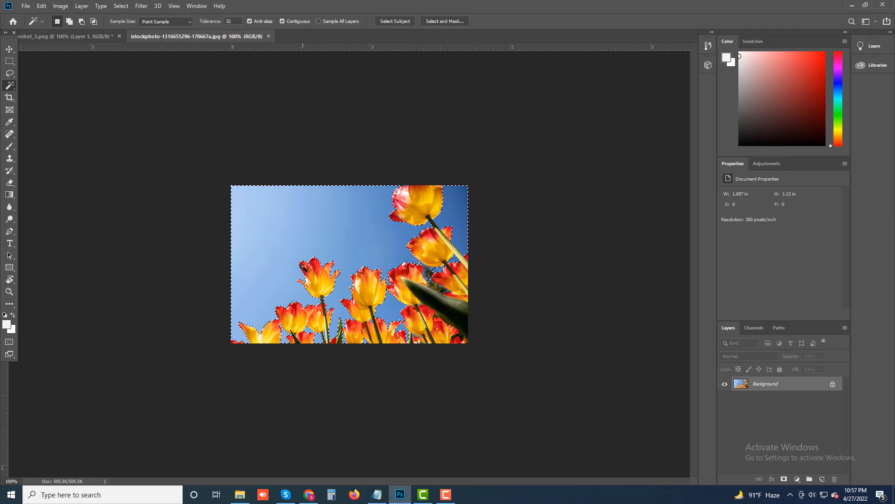
# Try to clear the selected sky on the Background layer, cancel the Fill, and close the tulip photo document
pyautogui.press('i')
pyautogui.hotkey('shift', 'BackSpace')
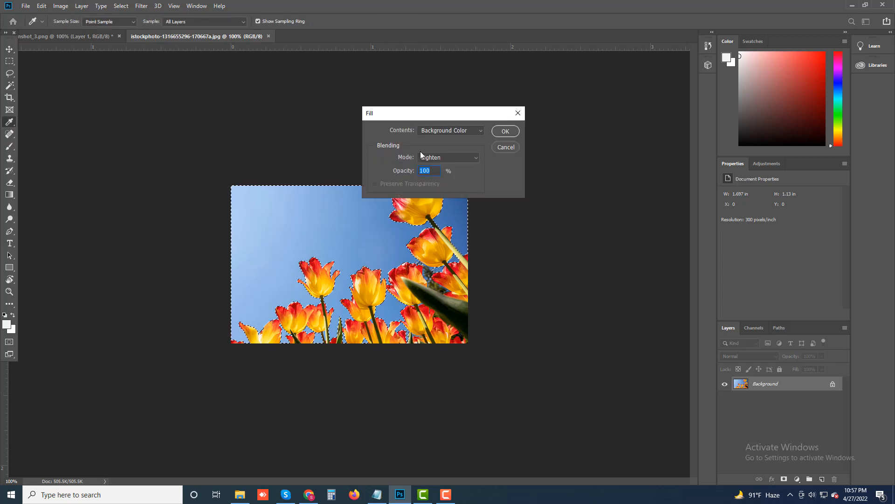
pyautogui.click(501, 147)
pyautogui.press('w')
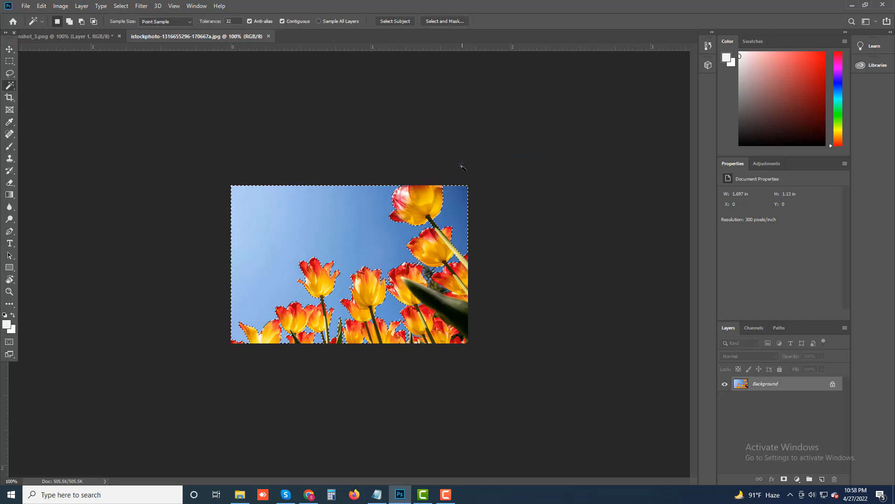
pyautogui.click(269, 36)
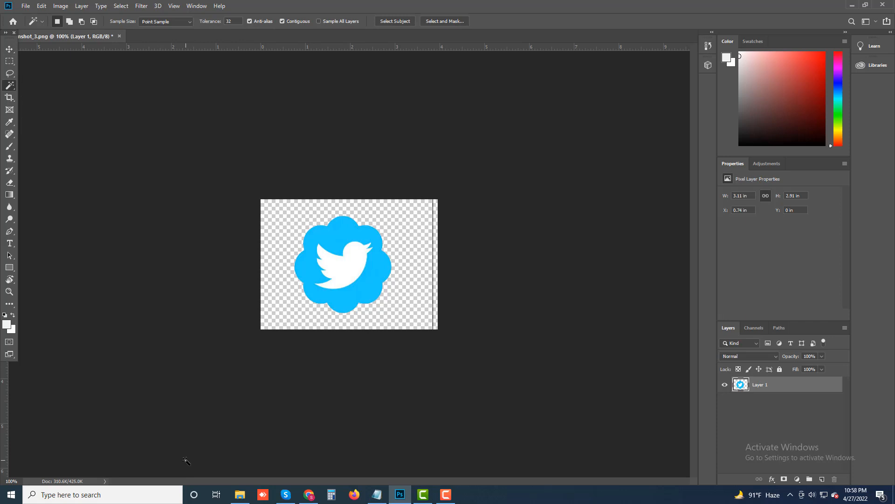
# Create a new 1280 x 720 pixel document at 72 pixels/inch with transparent background contents
pyautogui.hotkey('ctrl', 'n')
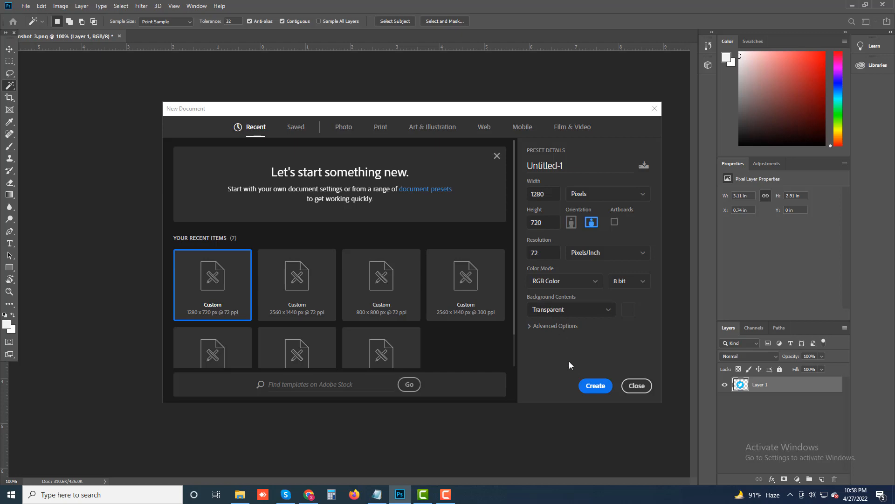
pyautogui.click(595, 385)
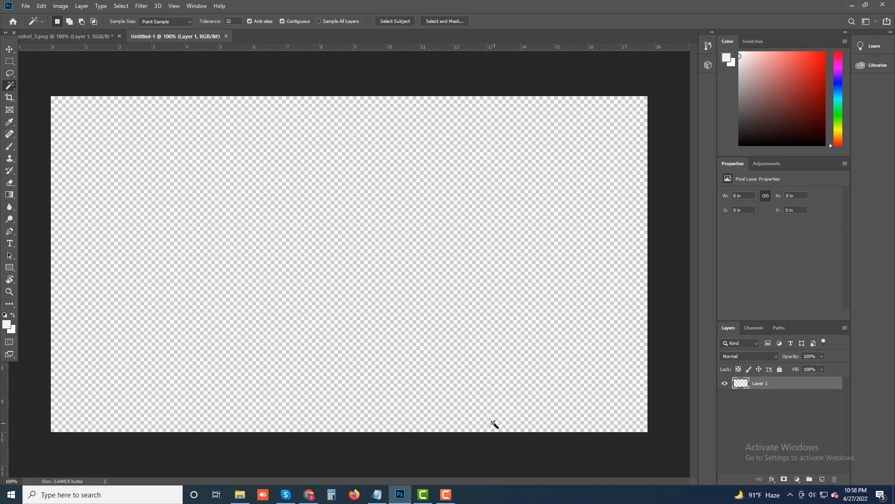
# Place the istockphoto tulip photo from the desktop into the blank document, scaled to about 496% and moved near the canvas centre
pyautogui.press('super+d')
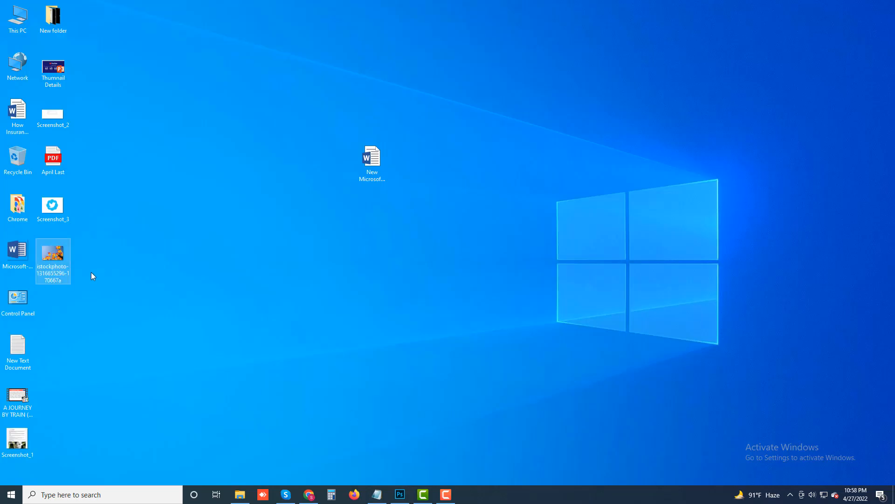
pyautogui.moveTo(57, 255); pyautogui.dragTo(228, 150)
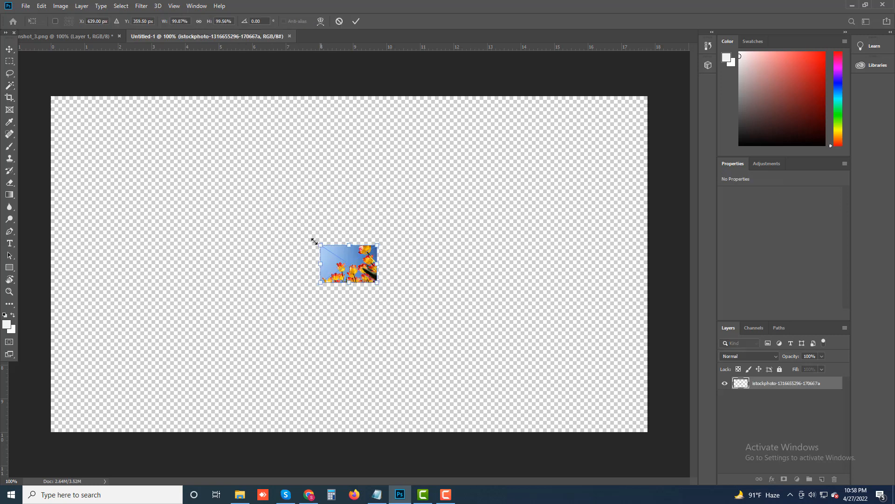
pyautogui.moveTo(313, 242); pyautogui.dragTo(52, 145)
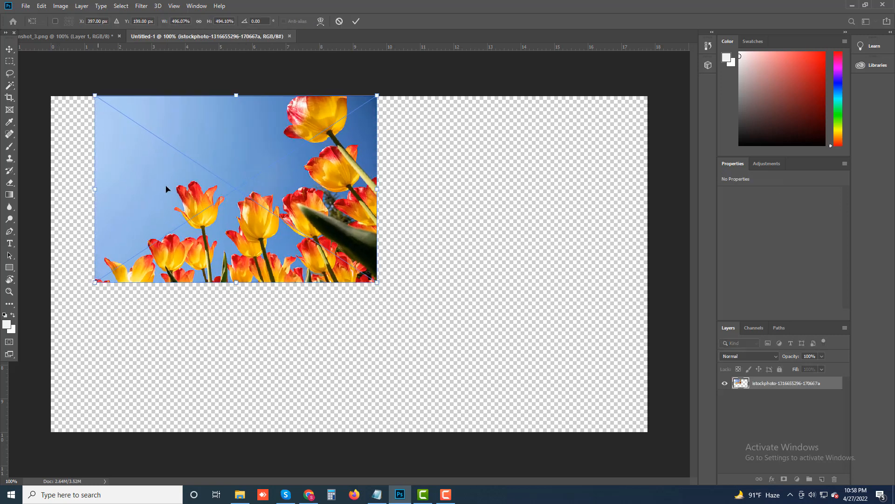
pyautogui.moveTo(241, 219); pyautogui.dragTo(333, 274)
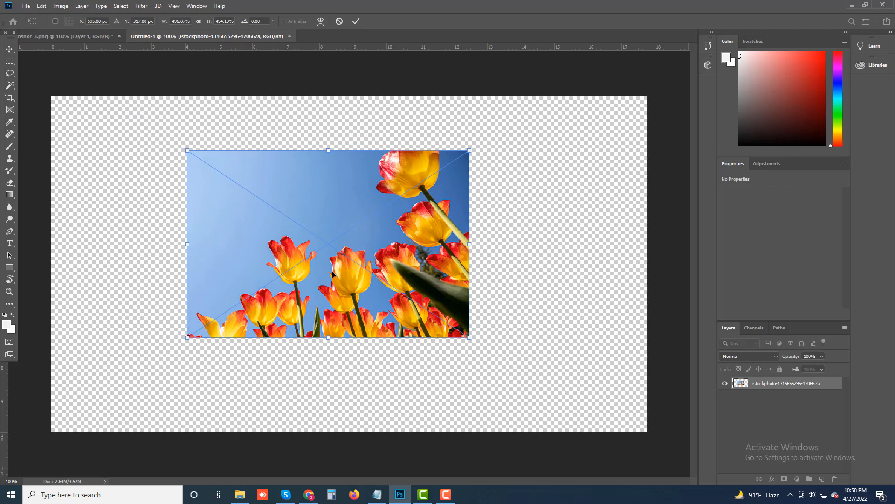
# Select the whole blue sky of the placed tulip photo with the Magic Wand, adding further areas to the selection
pyautogui.click(5, 88)
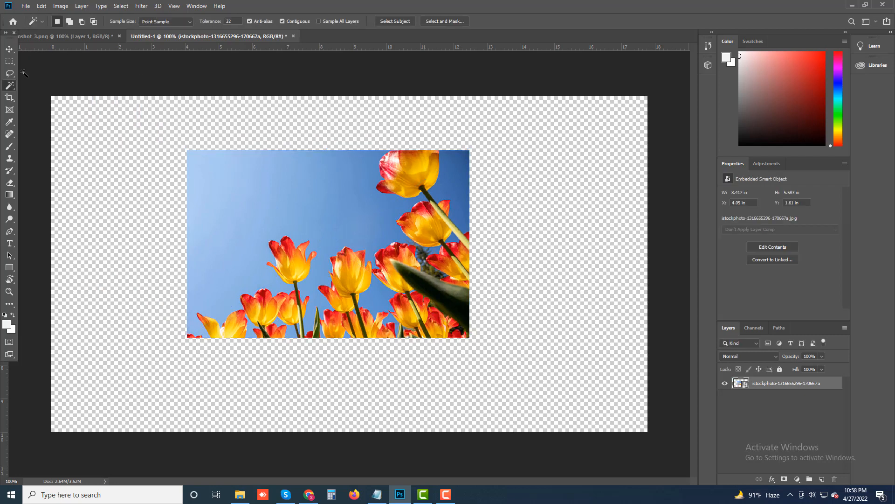
pyautogui.click(244, 220)
pyautogui.press('shift')
pyautogui.keyDown('shift'); pyautogui.click(350, 218); pyautogui.keyUp('shift')
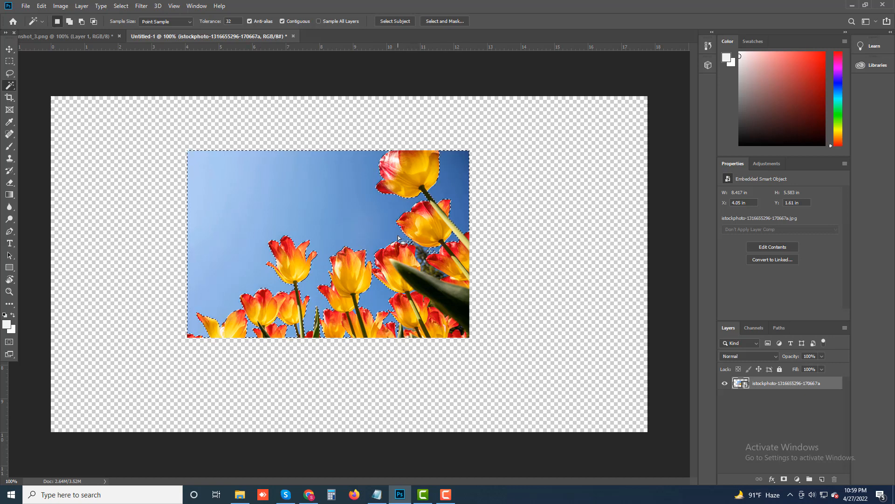
# Rasterize the tulip photo's smart object layer and delete the selected sky
pyautogui.press('Delete')
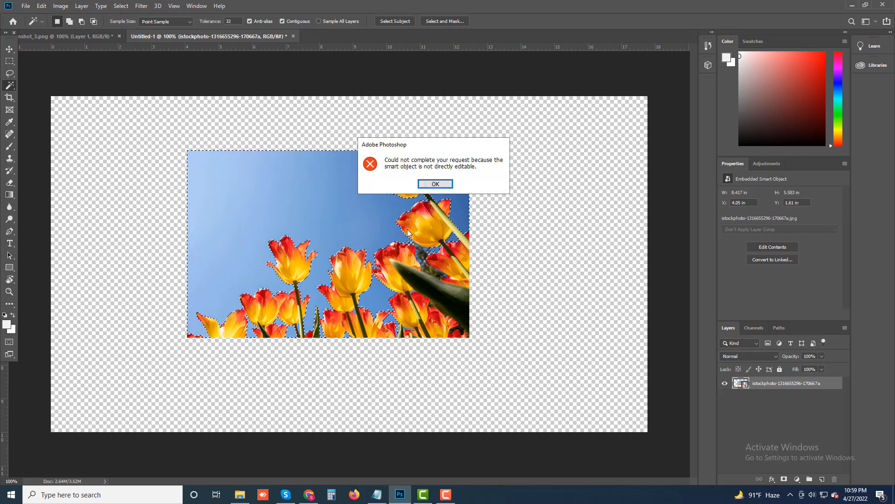
pyautogui.click(435, 185)
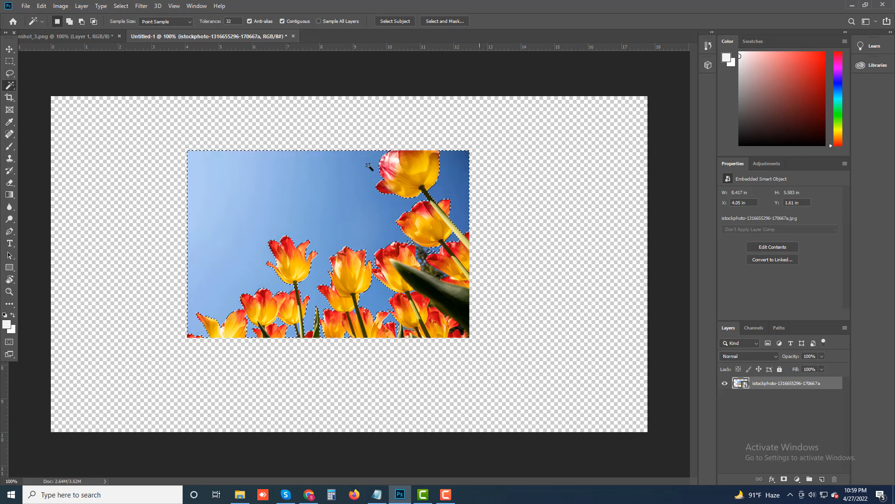
pyautogui.rightClick(763, 386)
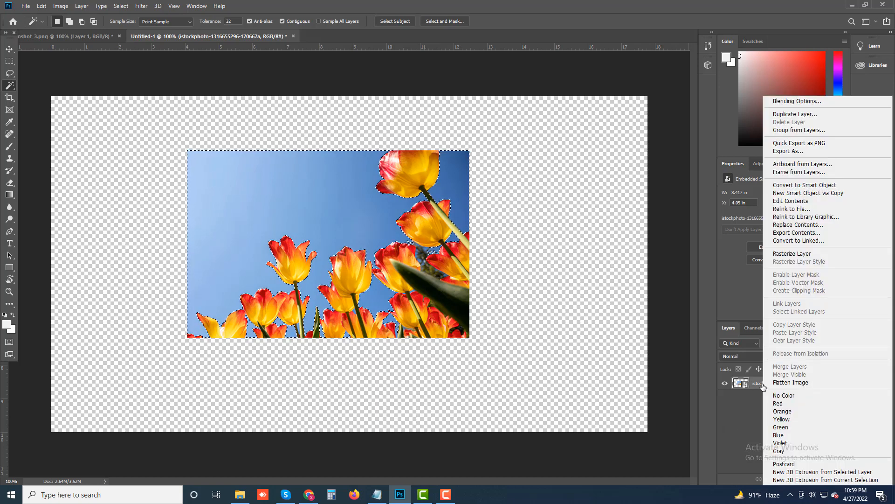
pyautogui.click(795, 255)
pyautogui.press('Delete')
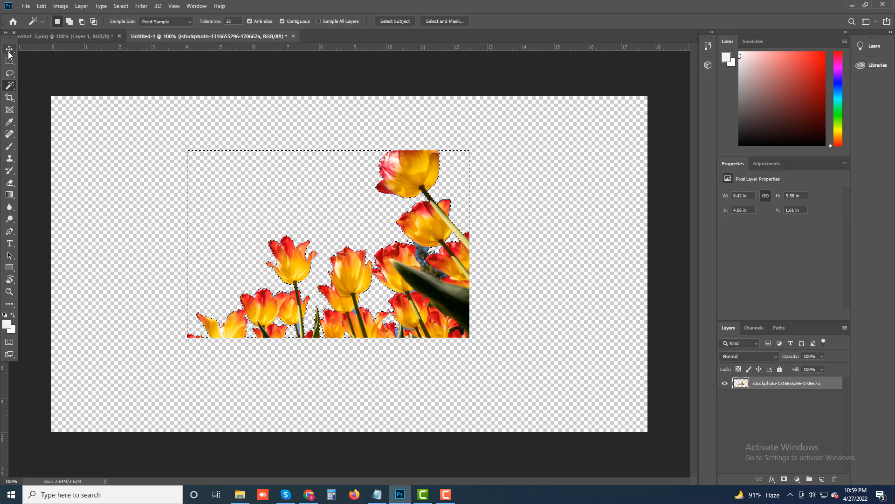
# Clear the selection and move the tulip cutout slightly left, to an X position of about 3.93 in
pyautogui.hotkey('ctrl', 'd')
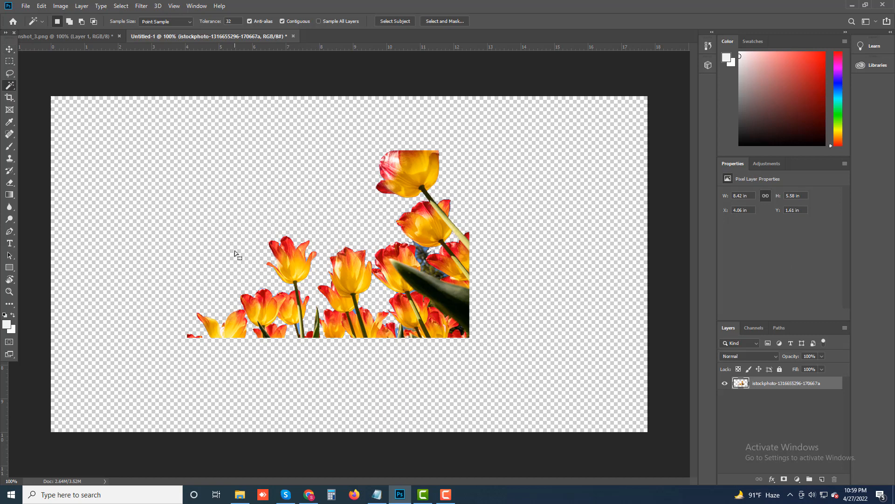
pyautogui.click(9, 49)
pyautogui.moveTo(416, 292)
pyautogui.mouseDown()
pyautogui.moveTo(388, 348)
pyautogui.moveTo(490, 335)
pyautogui.moveTo(534, 294)
pyautogui.moveTo(386, 270)
pyautogui.moveTo(382, 316)
pyautogui.moveTo(413, 295)
pyautogui.mouseUp()
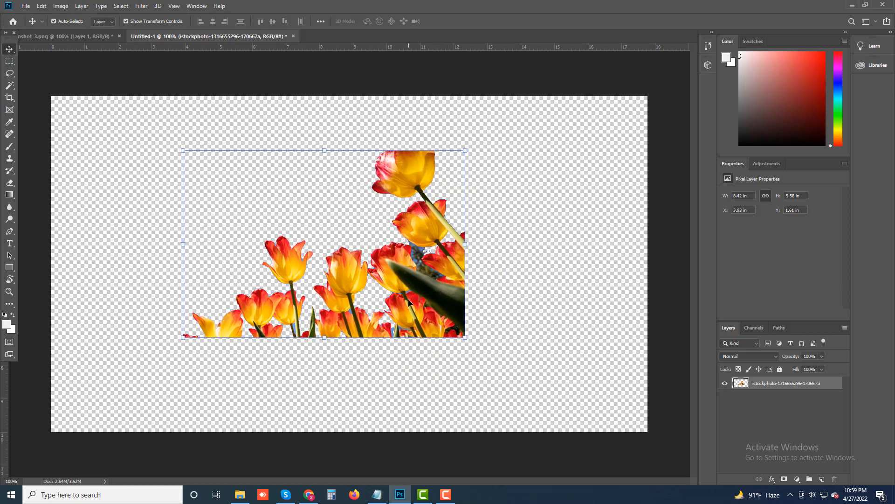